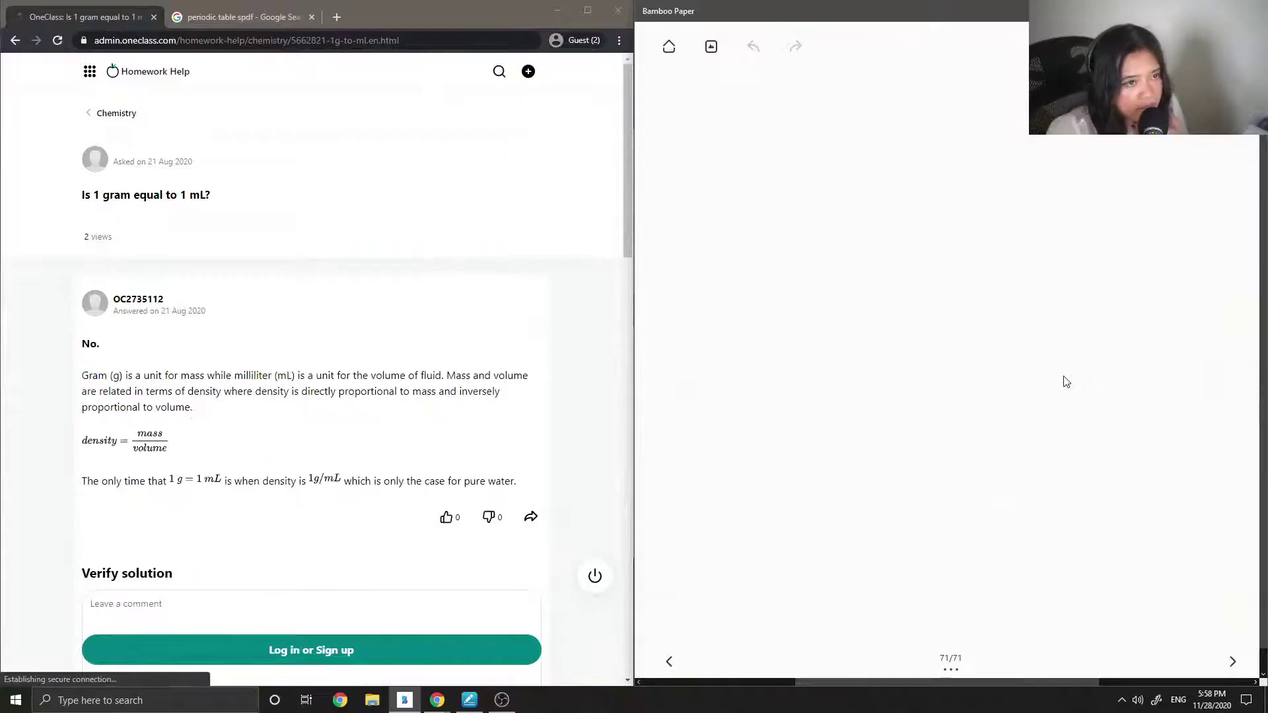
# Handwrite the red heading '6)' and '1g ≠ 1mL', then open the pen colour palette.
pyautogui.click(748, 141)
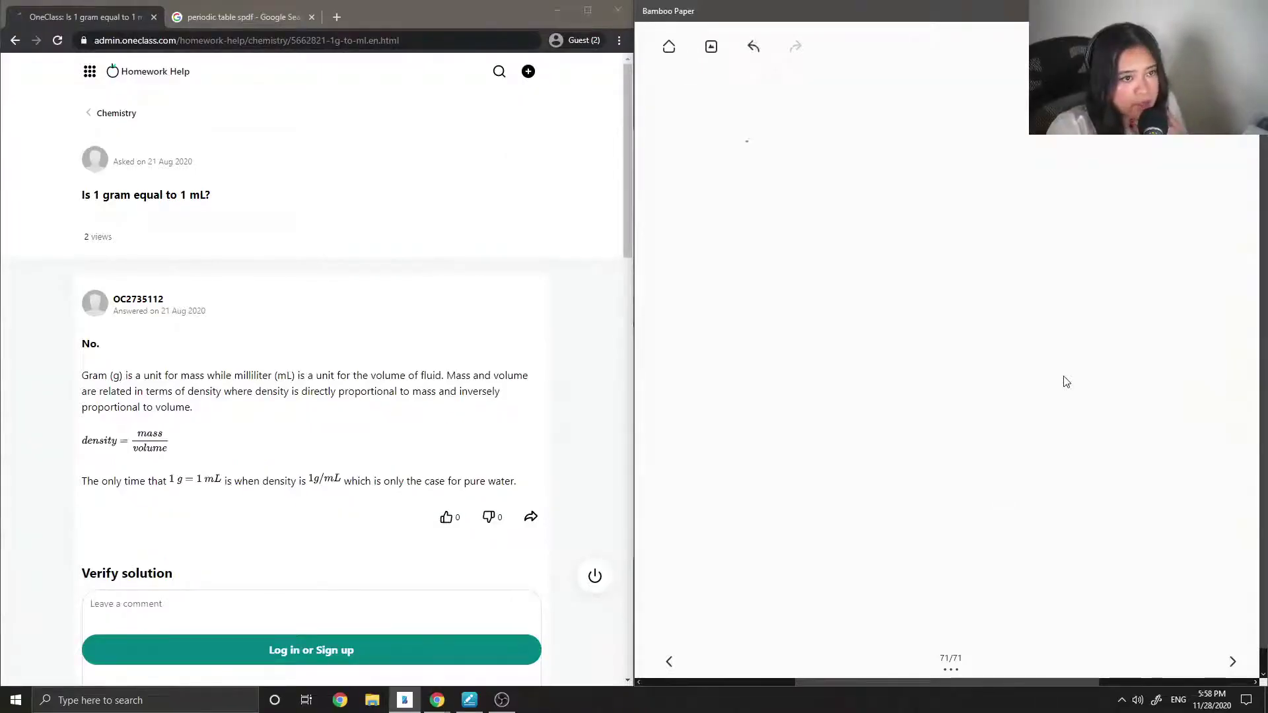
pyautogui.moveTo(675, 86)
pyautogui.mouseDown()
pyautogui.moveTo(668, 115)
pyautogui.moveTo(665, 105)
pyautogui.moveTo(687, 127)
pyautogui.mouseUp()
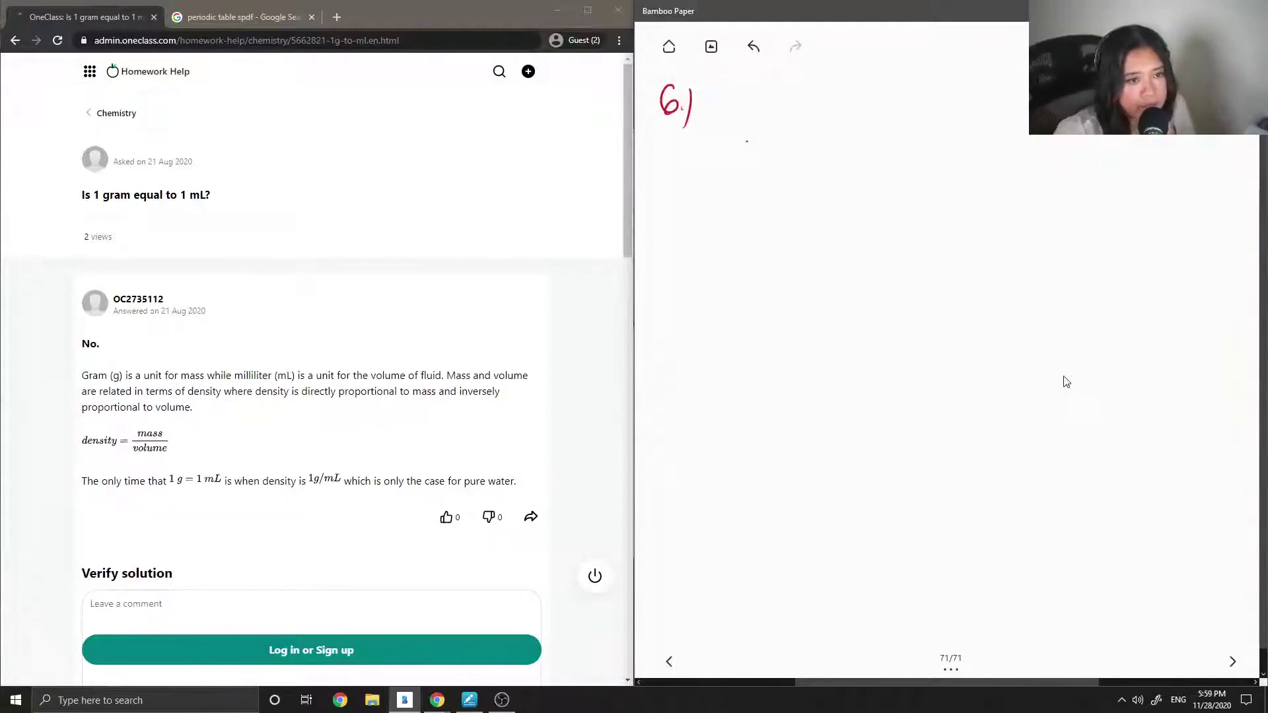
pyautogui.moveTo(679, 175)
pyautogui.mouseDown()
pyautogui.moveTo(679, 206)
pyautogui.moveTo(702, 195)
pyautogui.moveTo(694, 209)
pyautogui.moveTo(748, 186)
pyautogui.mouseUp()
pyautogui.moveTo(725, 197); pyautogui.dragTo(733, 195)
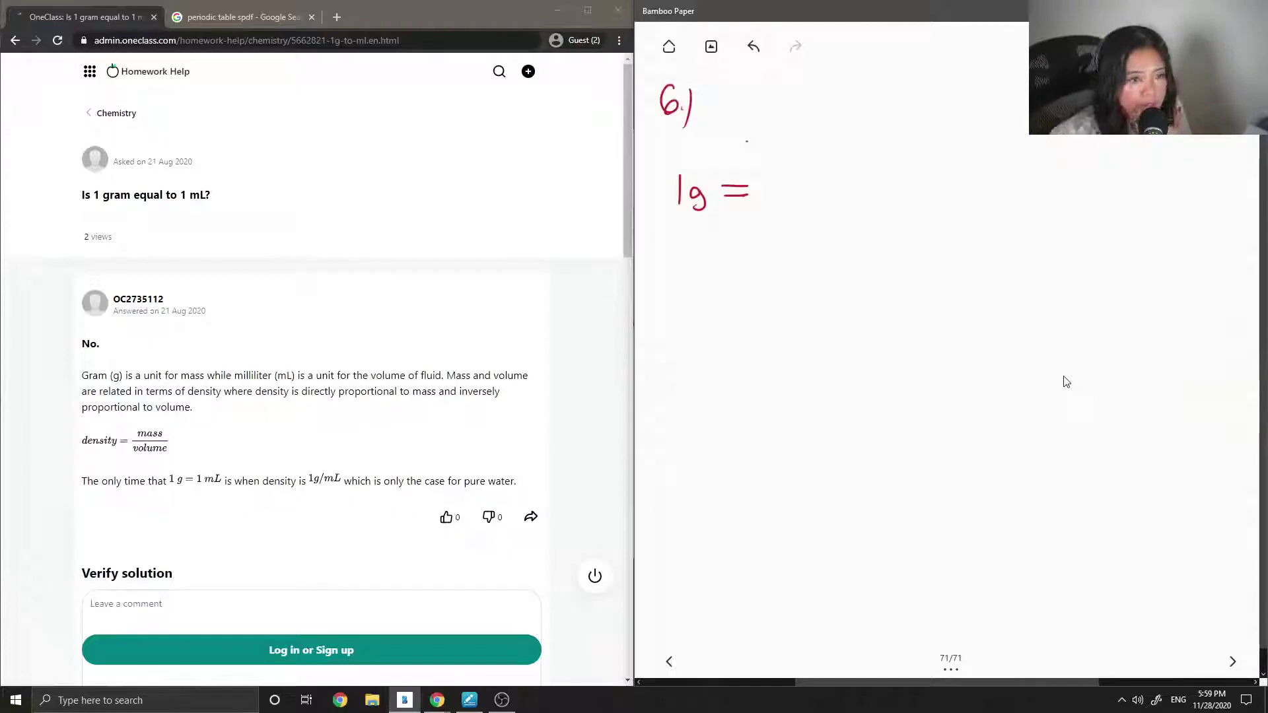
pyautogui.moveTo(745, 177)
pyautogui.mouseDown()
pyautogui.moveTo(729, 207)
pyautogui.moveTo(794, 188)
pyautogui.moveTo(802, 198)
pyautogui.mouseUp()
pyautogui.moveTo(807, 176)
pyautogui.mouseDown()
pyautogui.moveTo(808, 193)
pyautogui.moveTo(824, 196)
pyautogui.mouseUp()
pyautogui.click(1149, 46)
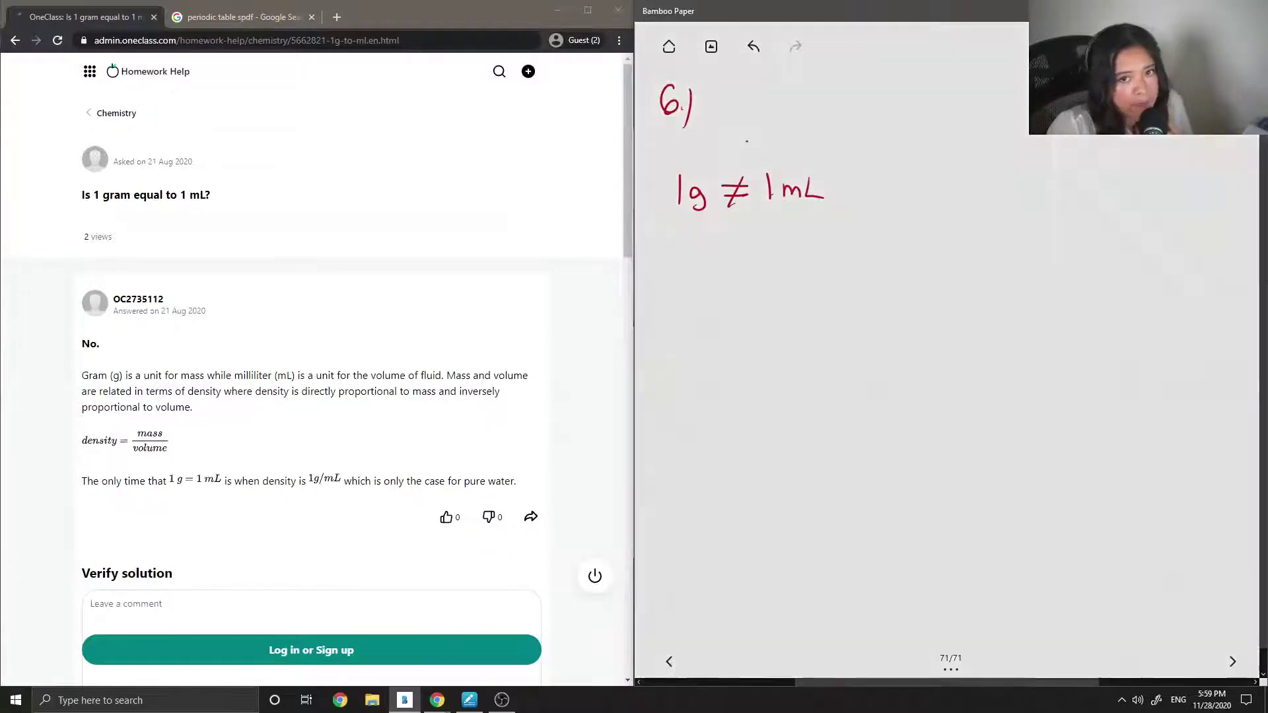
# Switch the pen to dark blue and draw arrows labelling 1g as mass and 1mL as volume.
pyautogui.click(1148, 138)
pyautogui.moveTo(684, 235)
pyautogui.mouseDown()
pyautogui.moveTo(697, 233)
pyautogui.moveTo(694, 271)
pyautogui.moveTo(673, 288)
pyautogui.moveTo(695, 293)
pyautogui.mouseUp()
pyautogui.moveTo(698, 284); pyautogui.dragTo(698, 295)
pyautogui.moveTo(711, 286); pyautogui.dragTo(706, 295)
pyautogui.moveTo(801, 214)
pyautogui.mouseDown()
pyautogui.moveTo(816, 213)
pyautogui.moveTo(807, 241)
pyautogui.moveTo(820, 253)
pyautogui.moveTo(903, 255)
pyautogui.mouseUp()
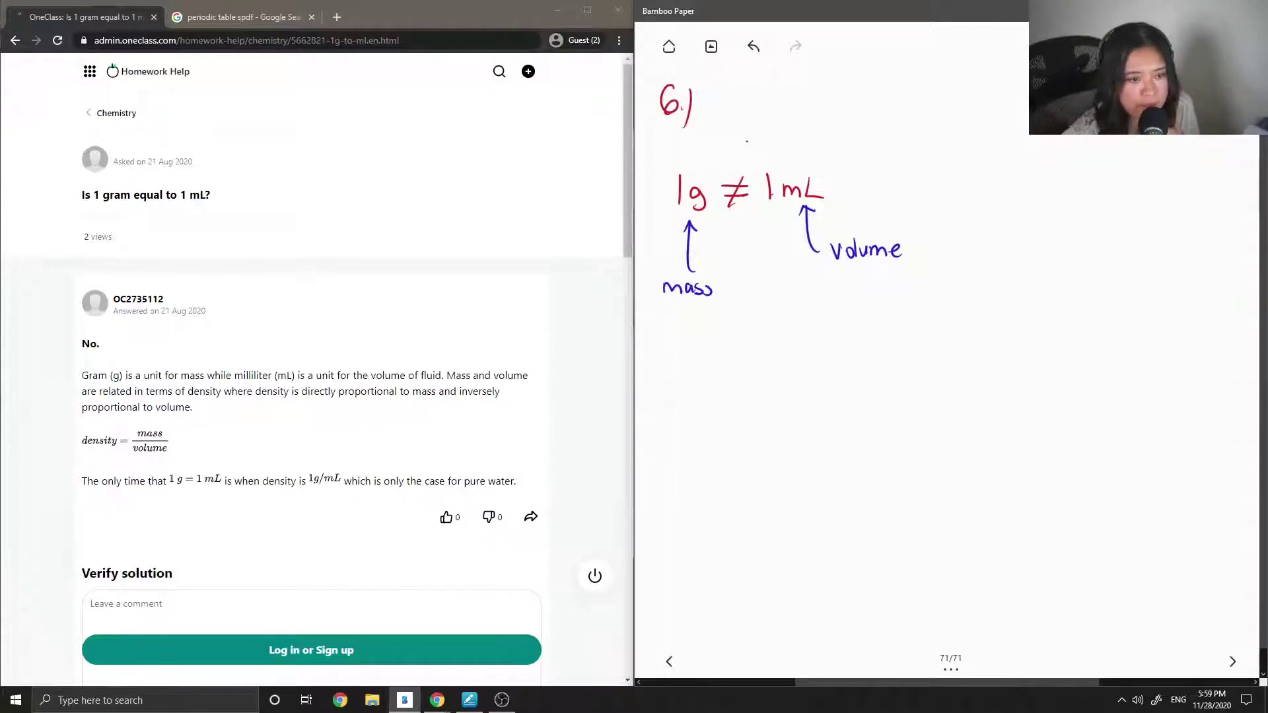
# Write '6g of rocks = 10 mL volume' in blue below the labels.
pyautogui.moveTo(720, 360)
pyautogui.mouseDown()
pyautogui.moveTo(708, 386)
pyautogui.moveTo(707, 375)
pyautogui.moveTo(735, 381)
pyautogui.moveTo(727, 394)
pyautogui.moveTo(760, 372)
pyautogui.moveTo(831, 388)
pyautogui.mouseUp()
pyautogui.moveTo(834, 369)
pyautogui.mouseDown()
pyautogui.moveTo(836, 388)
pyautogui.moveTo(850, 389)
pyautogui.mouseUp()
pyautogui.moveTo(862, 373)
pyautogui.mouseDown()
pyautogui.moveTo(850, 391)
pyautogui.moveTo(889, 380)
pyautogui.mouseUp()
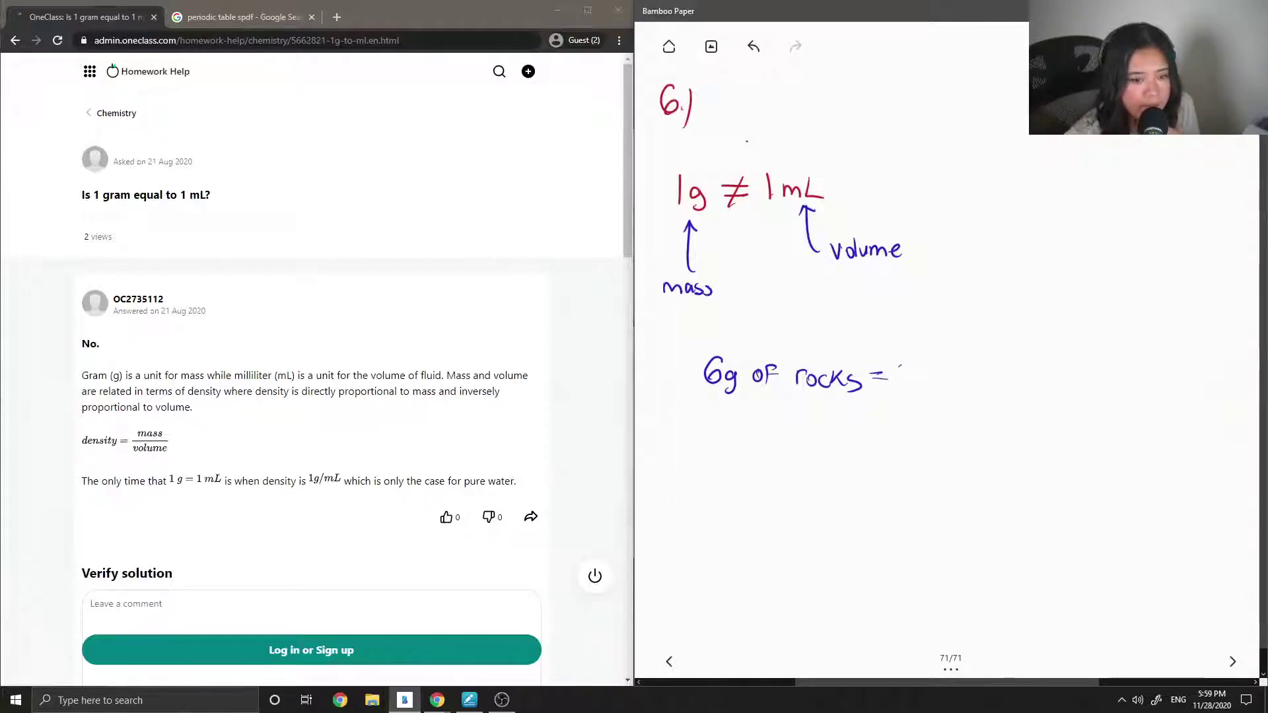
pyautogui.moveTo(900, 360)
pyautogui.mouseDown()
pyautogui.moveTo(897, 384)
pyautogui.moveTo(913, 366)
pyautogui.moveTo(966, 386)
pyautogui.mouseUp()
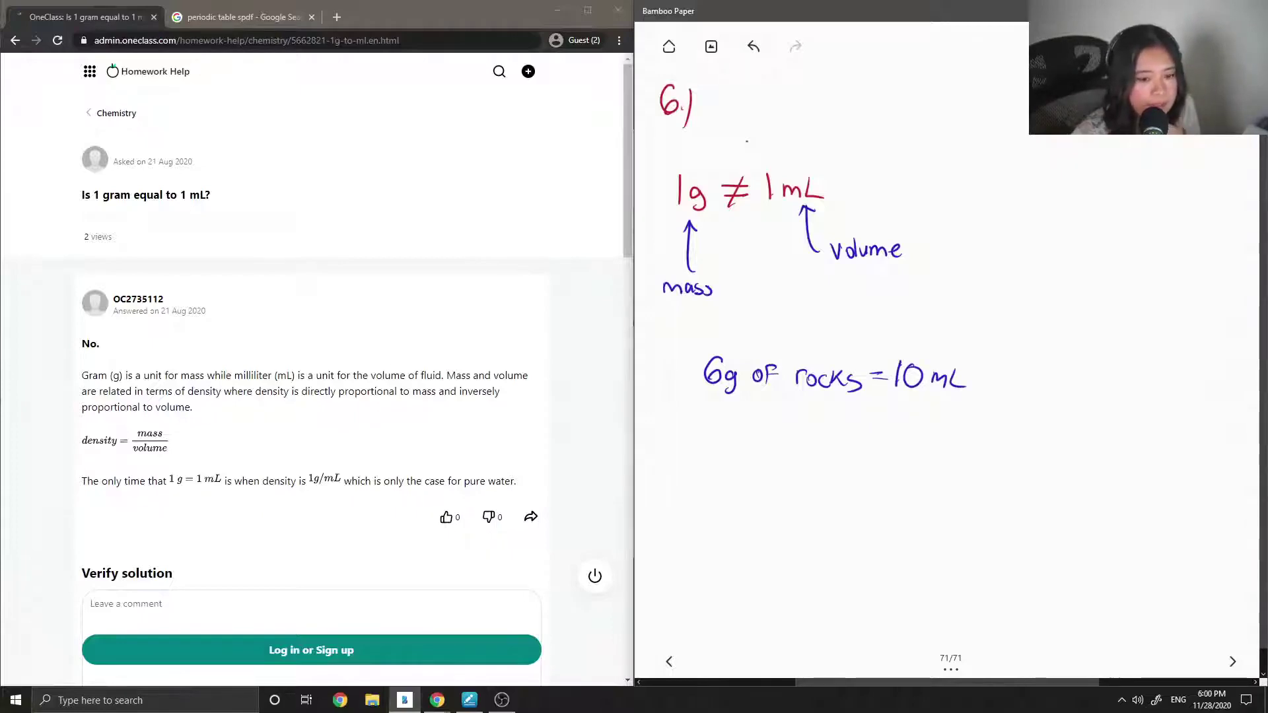
pyautogui.moveTo(978, 374); pyautogui.dragTo(1001, 377)
pyautogui.moveTo(1007, 365)
pyautogui.mouseDown()
pyautogui.moveTo(1008, 387)
pyautogui.moveTo(1023, 389)
pyautogui.mouseUp()
pyautogui.moveTo(1025, 389); pyautogui.dragTo(1051, 390)
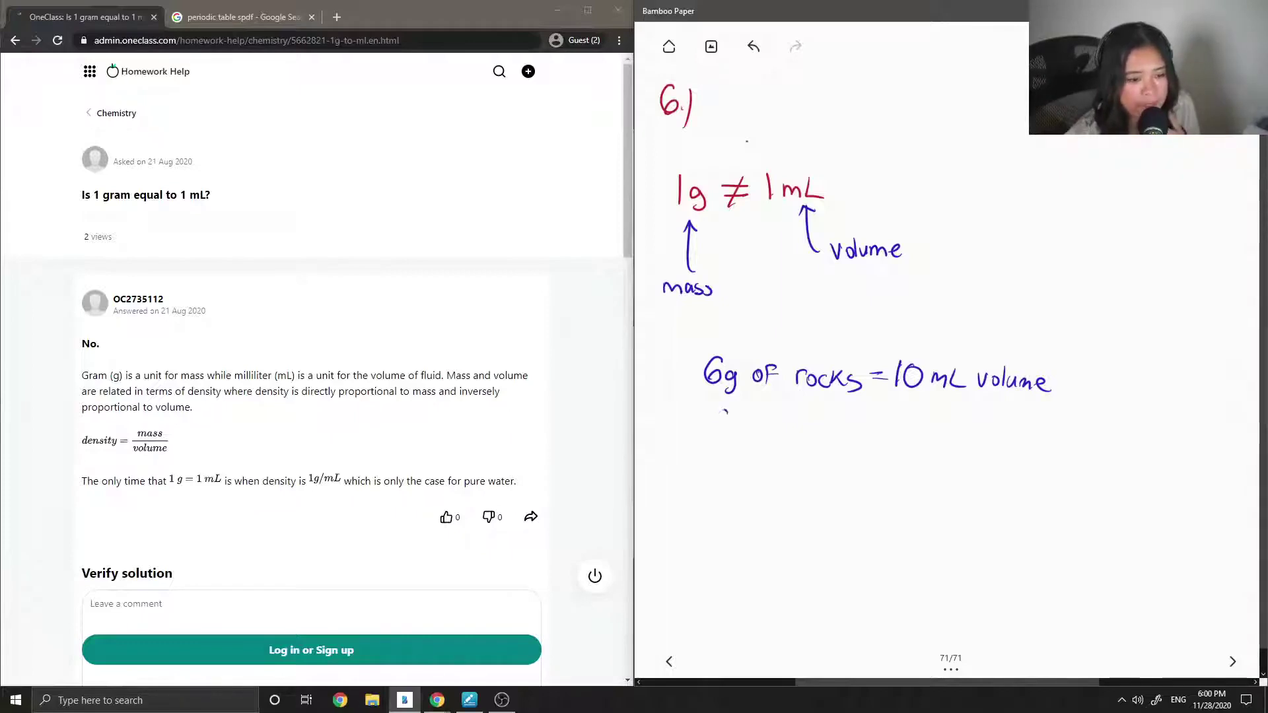
# Begin the next line with '6g of Feathers ='.
pyautogui.moveTo(724, 411)
pyautogui.mouseDown()
pyautogui.moveTo(718, 428)
pyautogui.moveTo(743, 428)
pyautogui.moveTo(733, 445)
pyautogui.moveTo(772, 422)
pyautogui.mouseUp()
pyautogui.moveTo(783, 420)
pyautogui.mouseDown()
pyautogui.moveTo(783, 437)
pyautogui.moveTo(825, 428)
pyautogui.mouseUp()
pyautogui.moveTo(823, 431)
pyautogui.mouseDown()
pyautogui.moveTo(834, 426)
pyautogui.moveTo(827, 441)
pyautogui.mouseUp()
pyautogui.moveTo(846, 430); pyautogui.dragTo(849, 441)
pyautogui.moveTo(846, 428); pyautogui.dragTo(874, 442)
pyautogui.moveTo(875, 435); pyautogui.dragTo(888, 444)
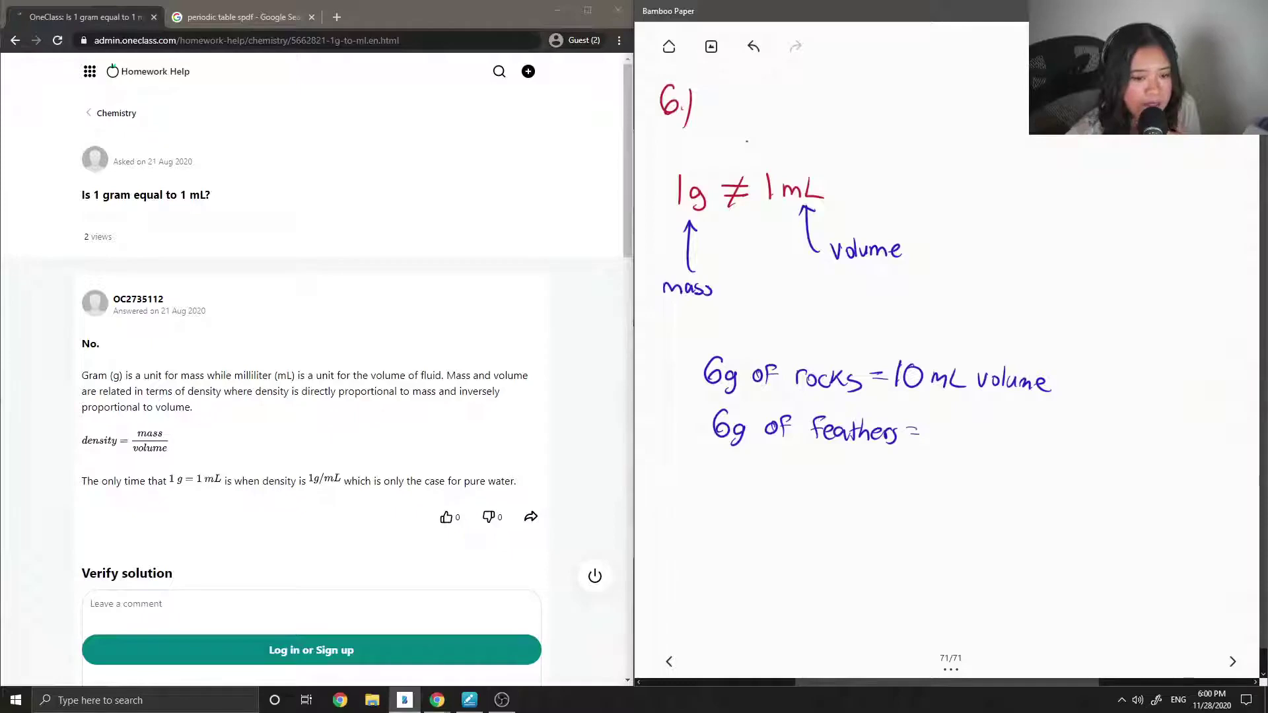
# Complete the feathers line with '2L volume' and start the green note 'Ex. Water has density'.
pyautogui.moveTo(934, 426)
pyautogui.mouseDown()
pyautogui.moveTo(937, 444)
pyautogui.moveTo(952, 444)
pyautogui.mouseUp()
pyautogui.moveTo(958, 422)
pyautogui.mouseDown()
pyautogui.moveTo(962, 444)
pyautogui.moveTo(1009, 430)
pyautogui.mouseUp()
pyautogui.moveTo(1020, 421); pyautogui.dragTo(1050, 441)
pyautogui.moveTo(1052, 436); pyautogui.dragTo(1063, 439)
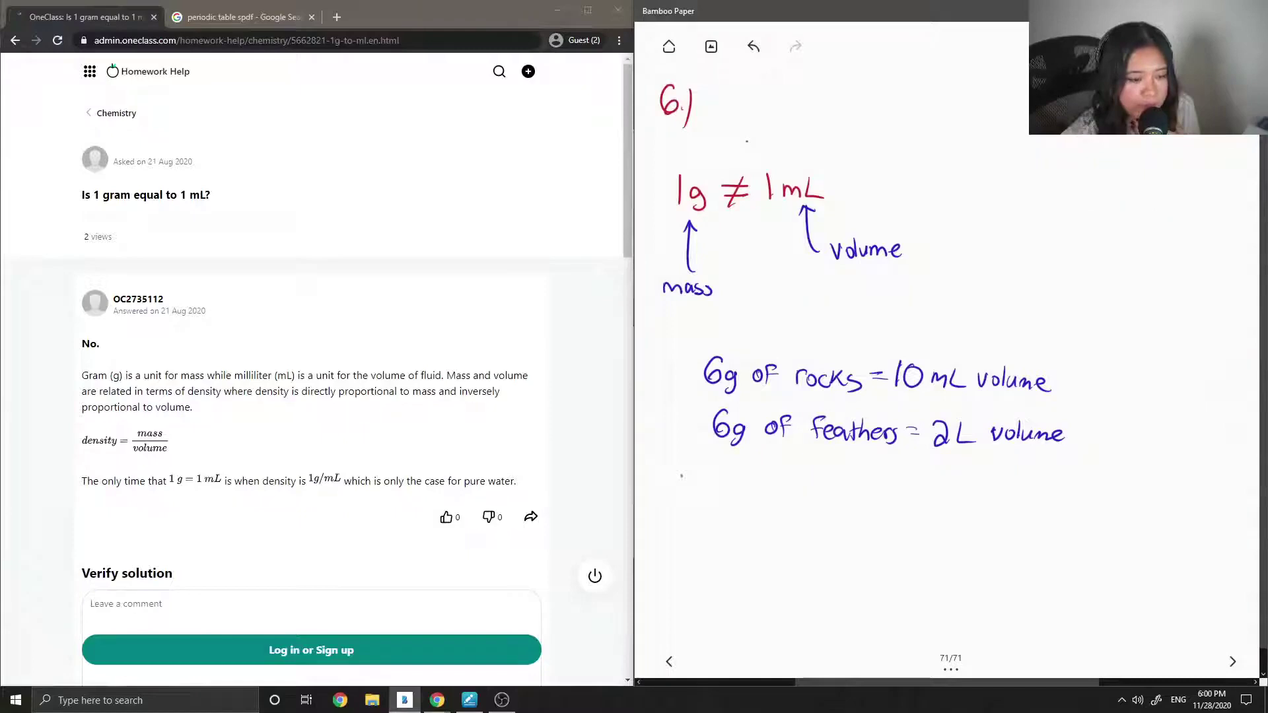
pyautogui.moveTo(682, 477)
pyautogui.mouseDown()
pyautogui.moveTo(689, 496)
pyautogui.moveTo(710, 493)
pyautogui.mouseUp()
pyautogui.moveTo(726, 474)
pyautogui.mouseDown()
pyautogui.moveTo(730, 492)
pyautogui.moveTo(747, 473)
pyautogui.moveTo(760, 491)
pyautogui.moveTo(797, 479)
pyautogui.moveTo(949, 504)
pyautogui.moveTo(976, 481)
pyautogui.moveTo(985, 494)
pyautogui.mouseUp()
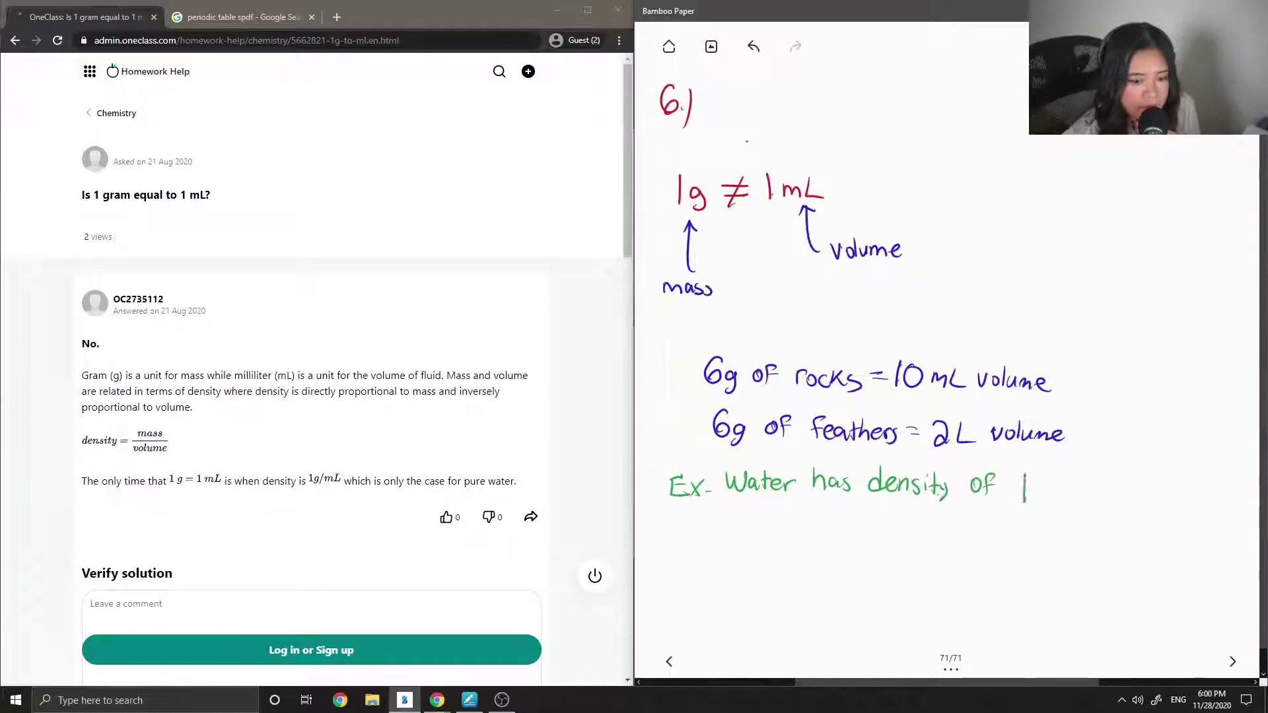
# Finish the green note with 'of 1 g/mL' and write '5g of water = 5mL of water' below.
pyautogui.moveTo(1057, 470)
pyautogui.mouseDown()
pyautogui.moveTo(1047, 490)
pyautogui.moveTo(1077, 518)
pyautogui.mouseUp()
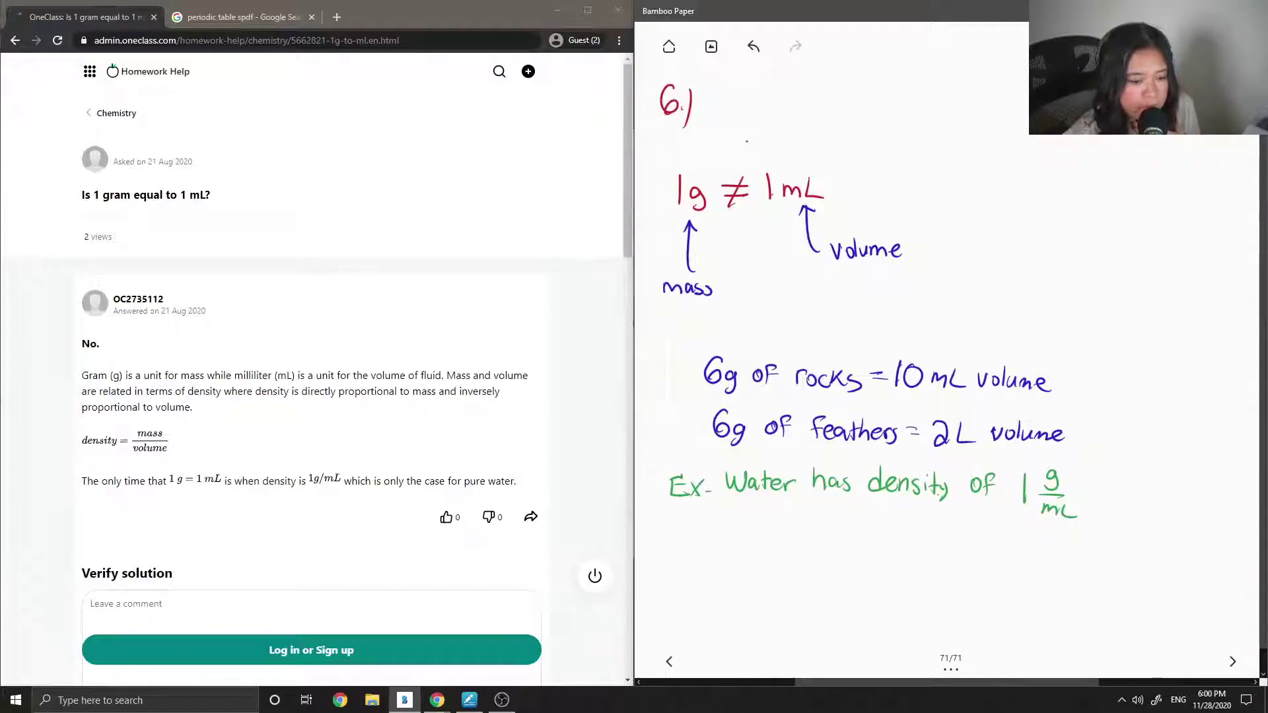
pyautogui.moveTo(741, 527)
pyautogui.mouseDown()
pyautogui.moveTo(726, 528)
pyautogui.moveTo(725, 549)
pyautogui.moveTo(746, 559)
pyautogui.moveTo(777, 538)
pyautogui.mouseUp()
pyautogui.moveTo(790, 534)
pyautogui.mouseDown()
pyautogui.moveTo(789, 553)
pyautogui.moveTo(945, 530)
pyautogui.moveTo(926, 552)
pyautogui.moveTo(1032, 559)
pyautogui.mouseUp()
pyautogui.moveTo(1030, 546)
pyautogui.mouseDown()
pyautogui.moveTo(1072, 559)
pyautogui.moveTo(1084, 542)
pyautogui.moveTo(1096, 560)
pyautogui.mouseUp()
pyautogui.moveTo(1103, 539)
pyautogui.mouseDown()
pyautogui.moveTo(1105, 563)
pyautogui.moveTo(1110, 547)
pyautogui.mouseUp()
pyautogui.moveTo(1107, 558); pyautogui.dragTo(1143, 547)
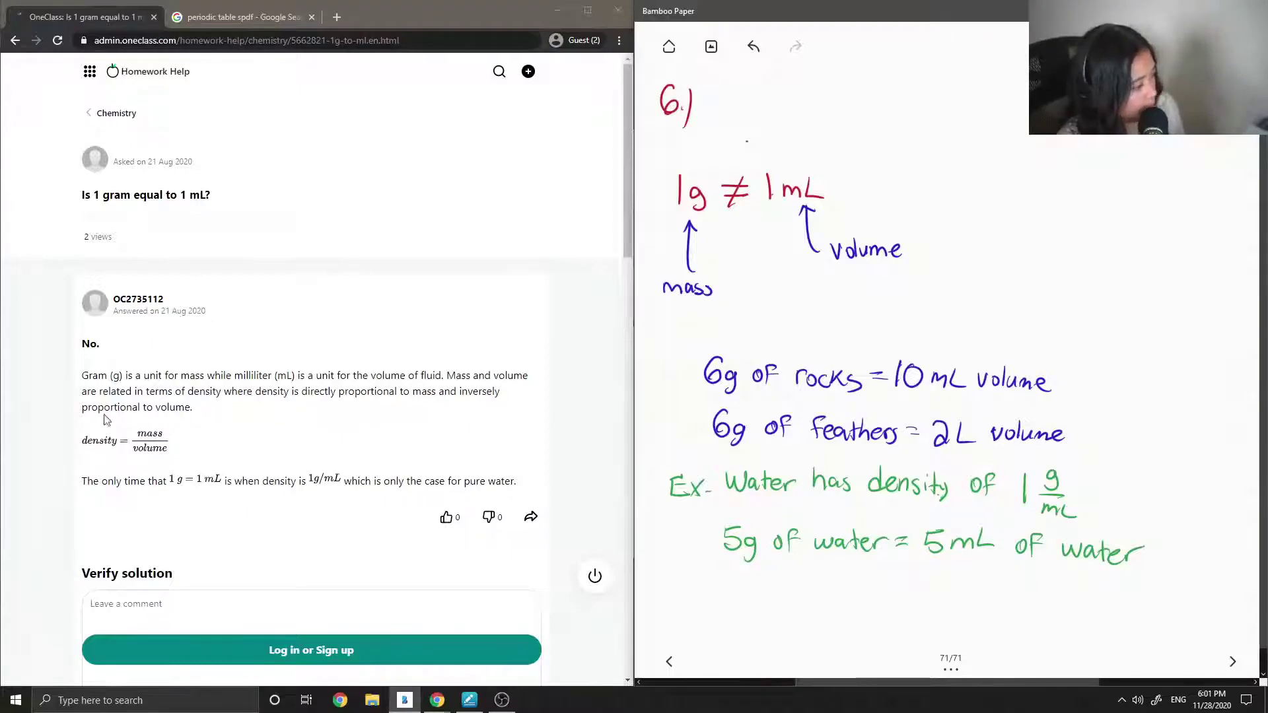
# Scroll the OneClass answer down to the Verify solution comment box and correct/incorrect options.
pyautogui.scroll(-1, 106, 404)
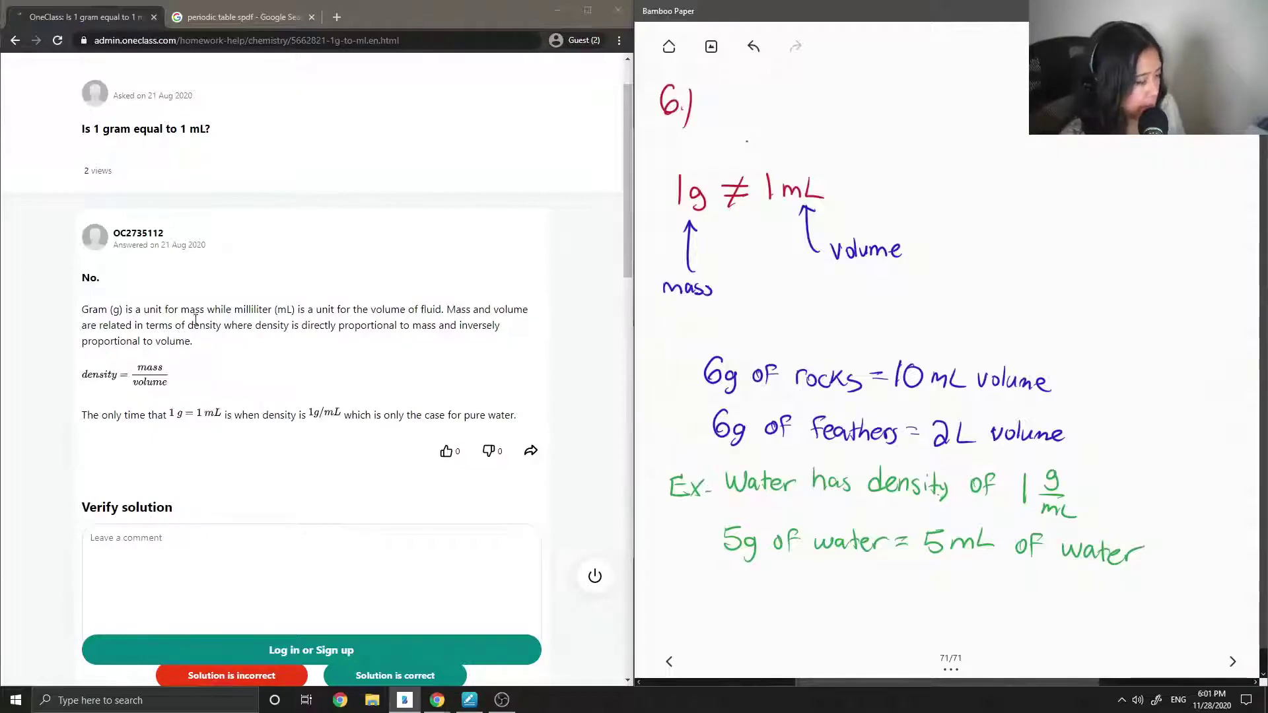
pyautogui.scroll(-1, 218, 304)
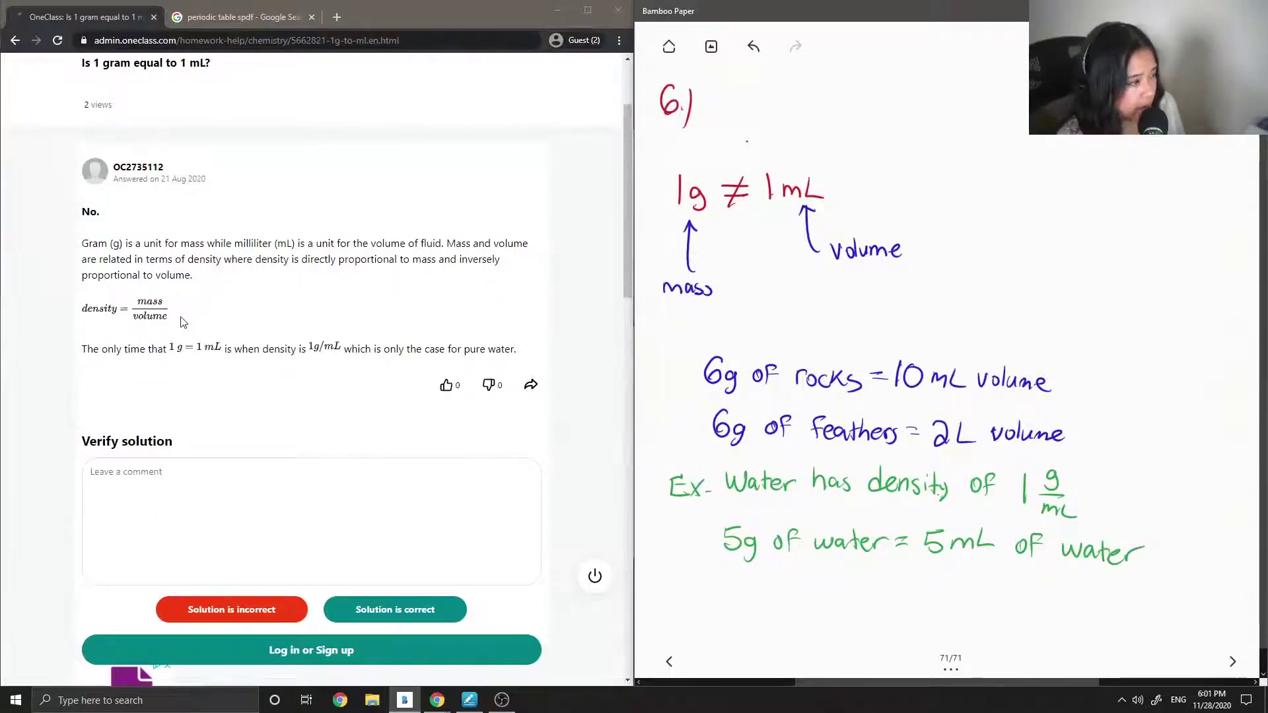
pyautogui.scroll(-1, 183, 322)
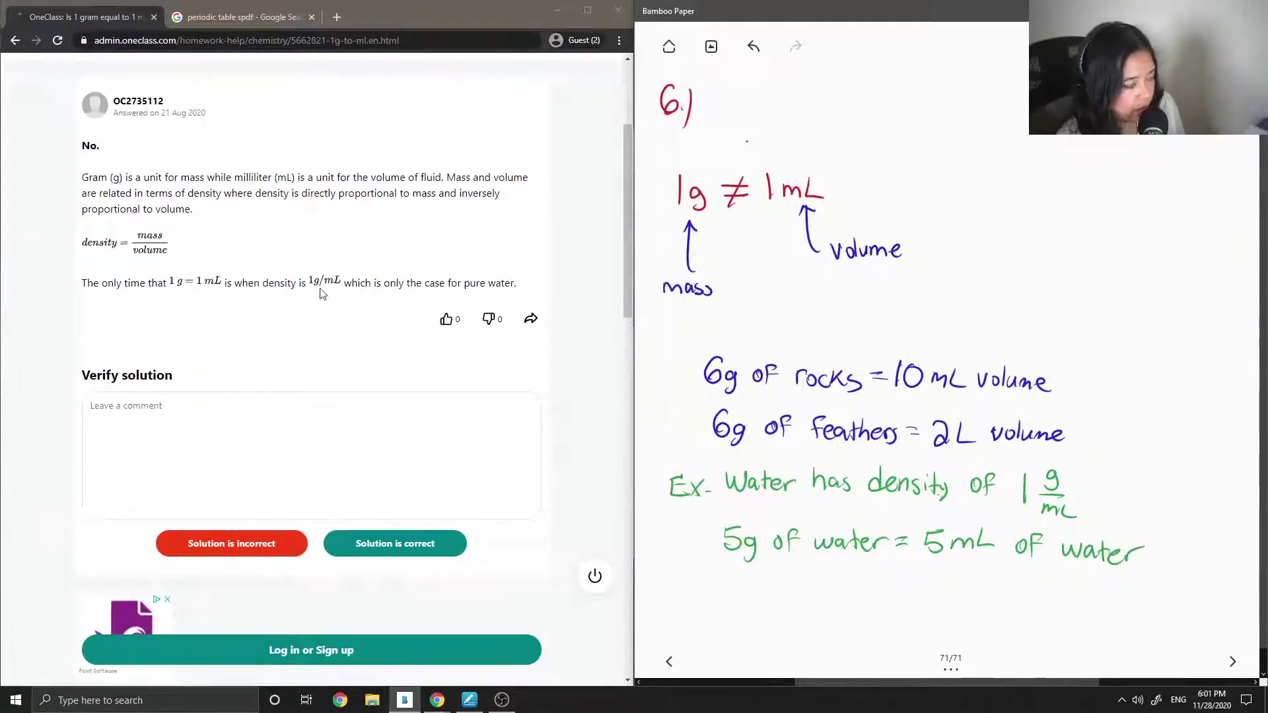
pyautogui.scroll(-1, 360, 287)
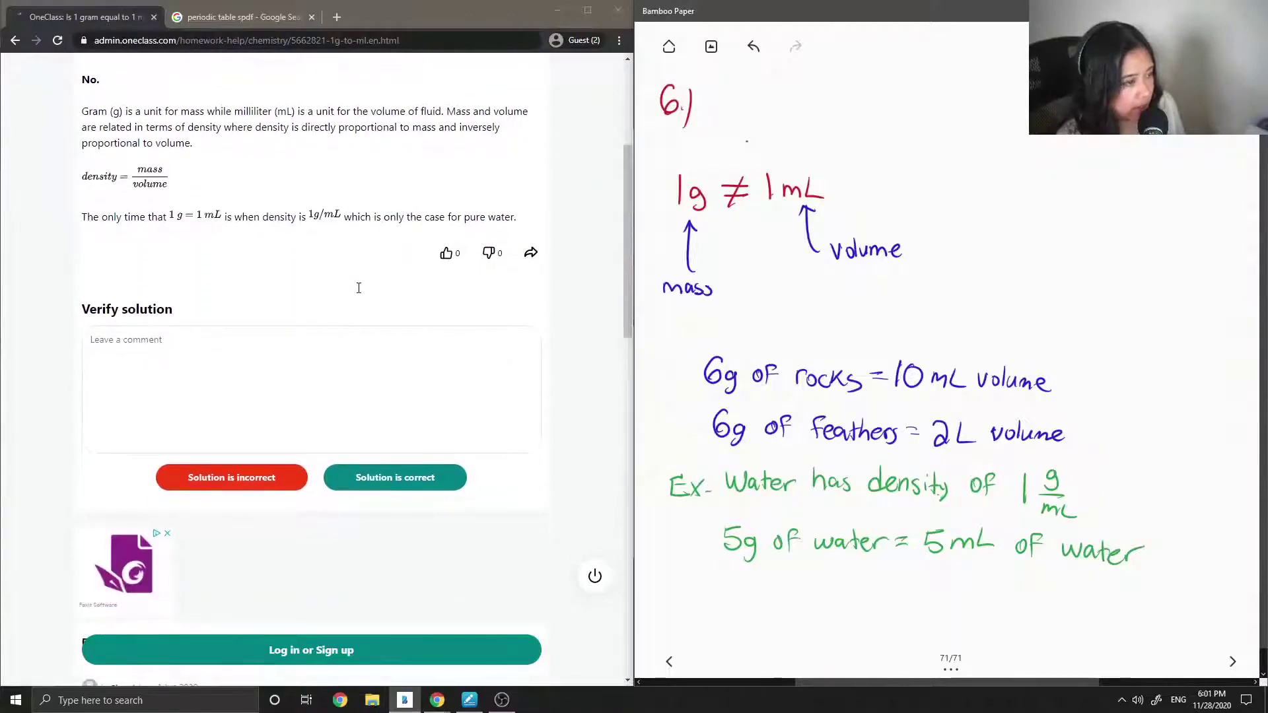
# Comment 'This solution is correct! Great examples.' on the answer and mark it Solution is correct.
pyautogui.click(351, 382)
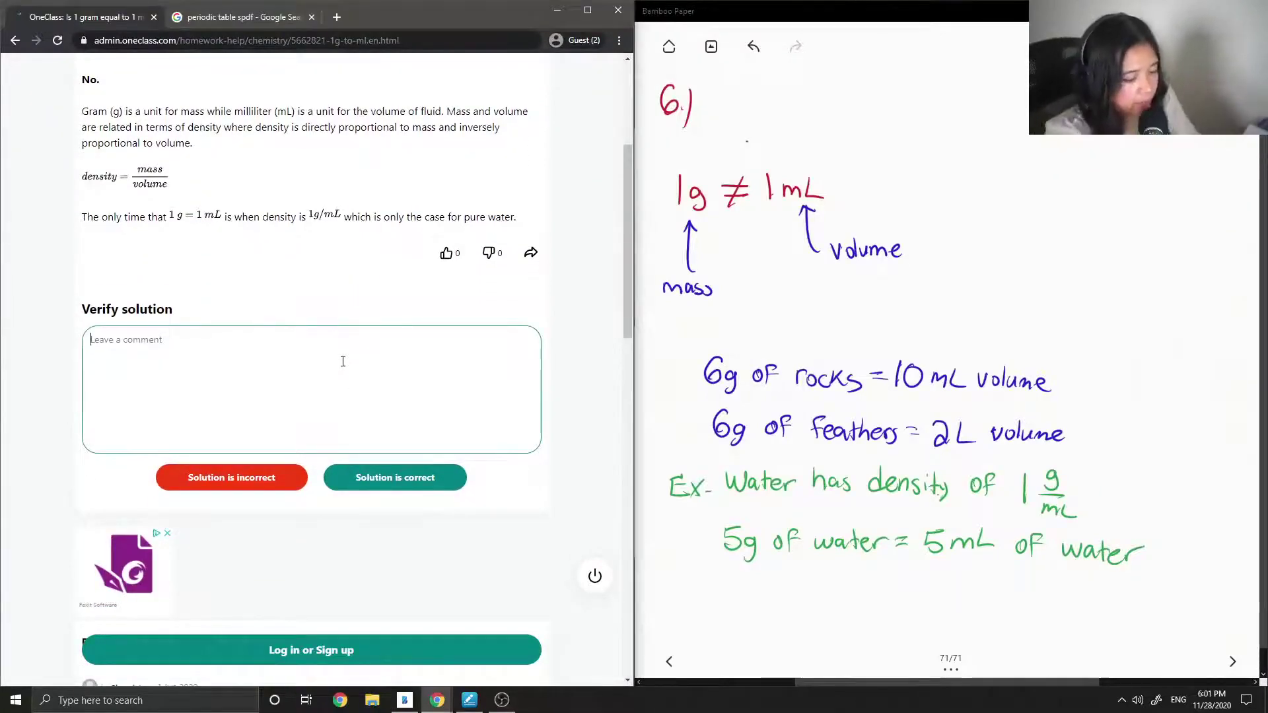
pyautogui.write('This solution is co')
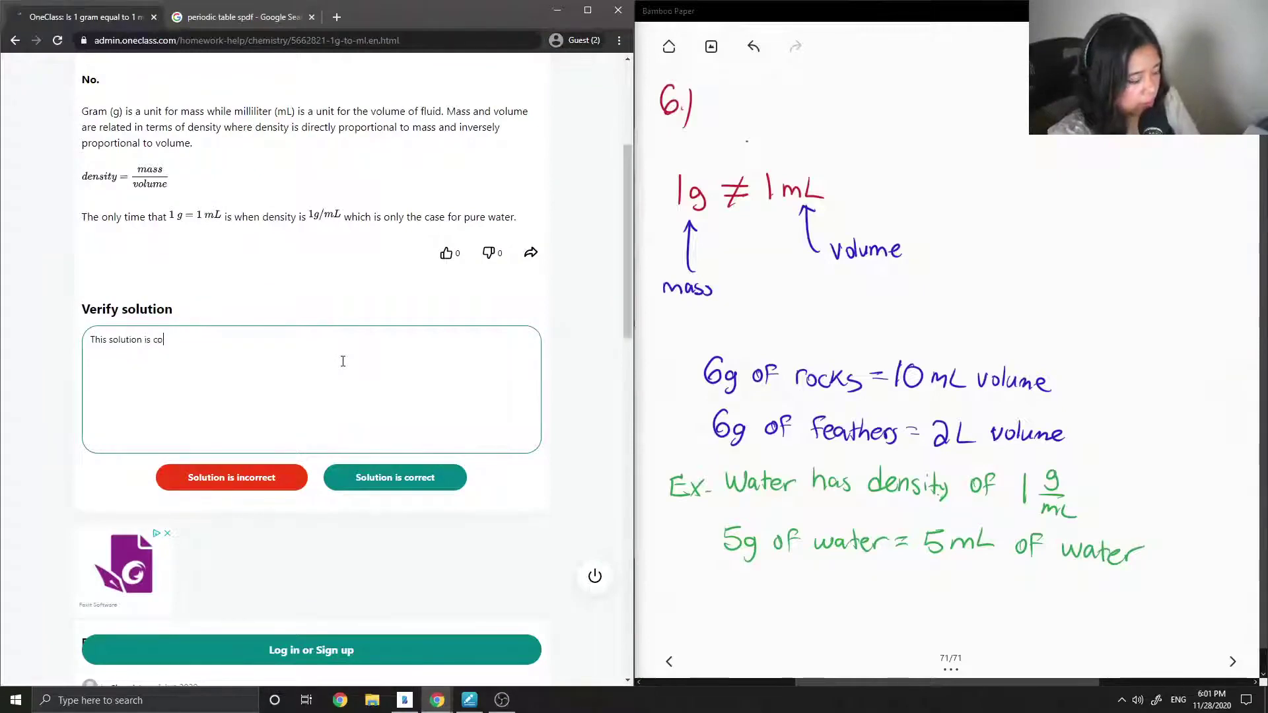
pyautogui.write('rrect! ')
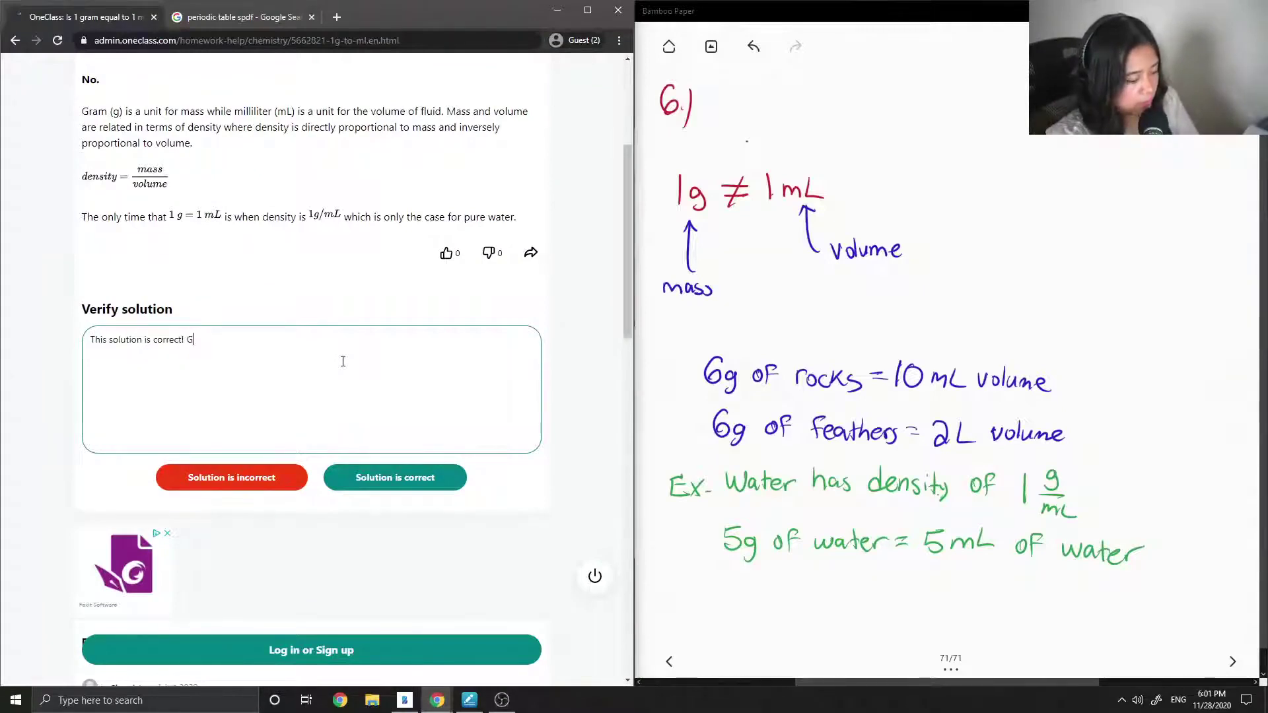
pyautogui.write('Great examplea')
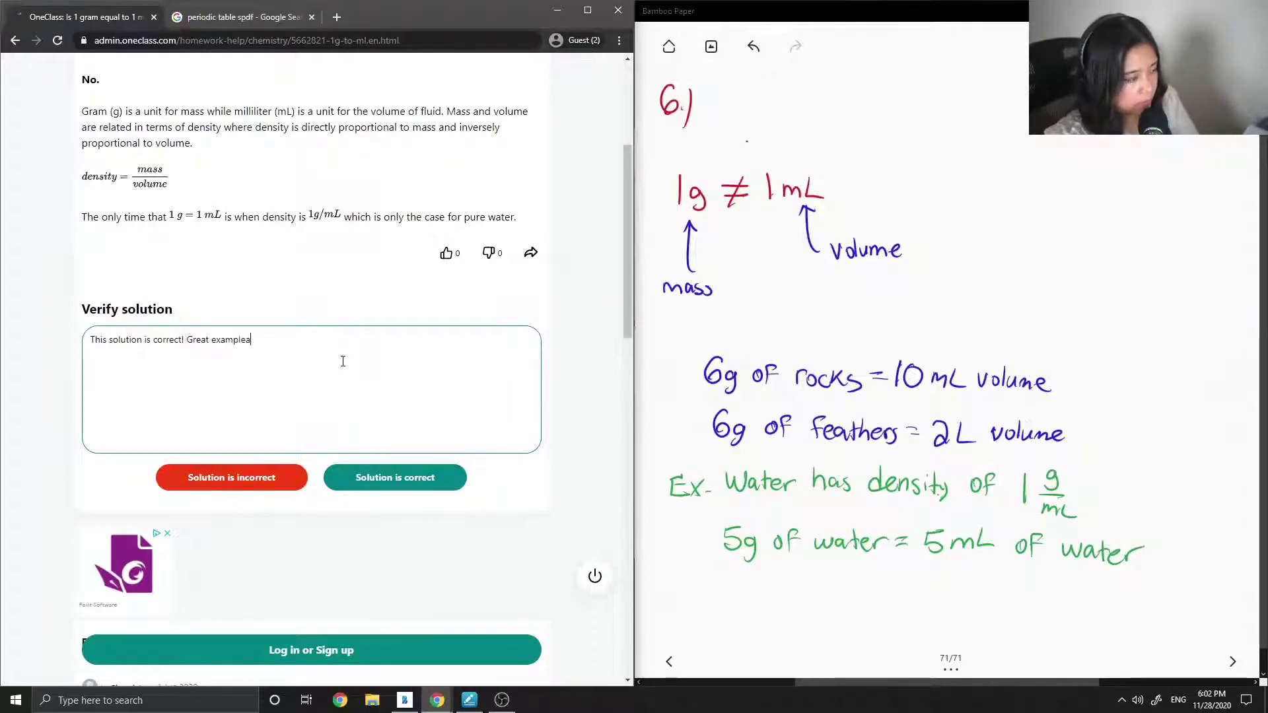
pyautogui.press('BackSpace')
pyautogui.write('s.')
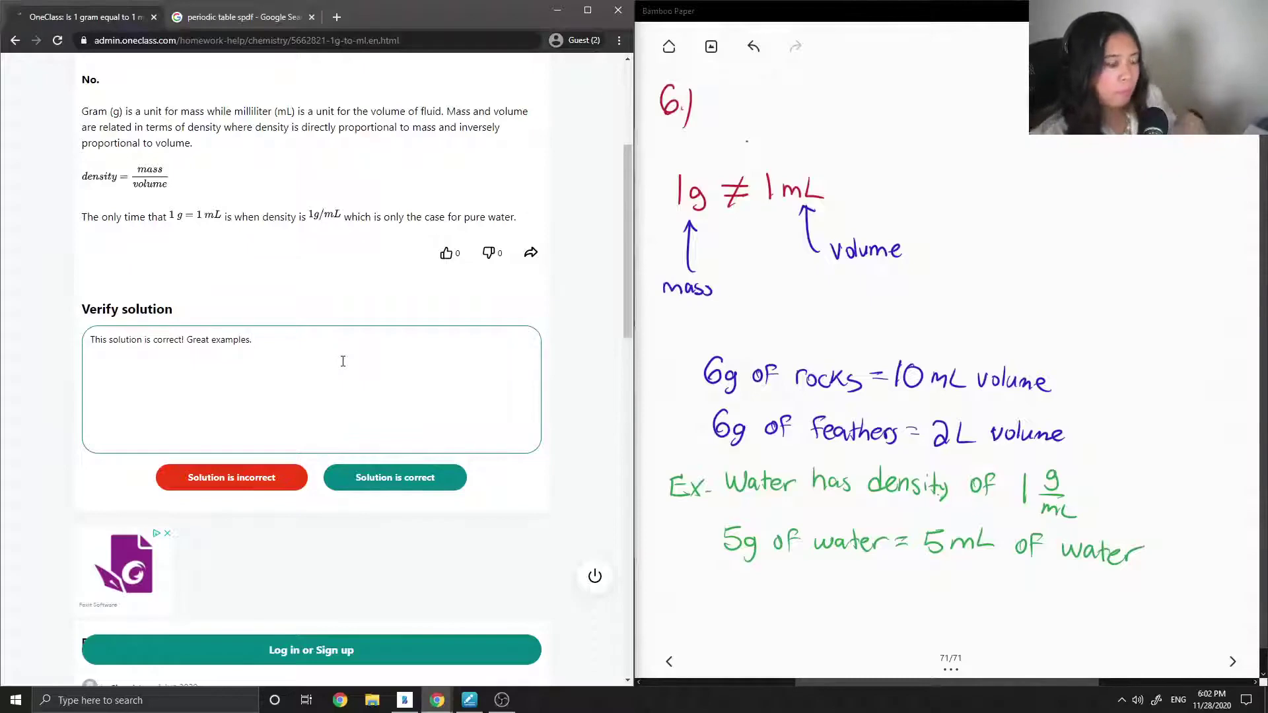
pyautogui.click(427, 476)
pyautogui.click(1084, 368)
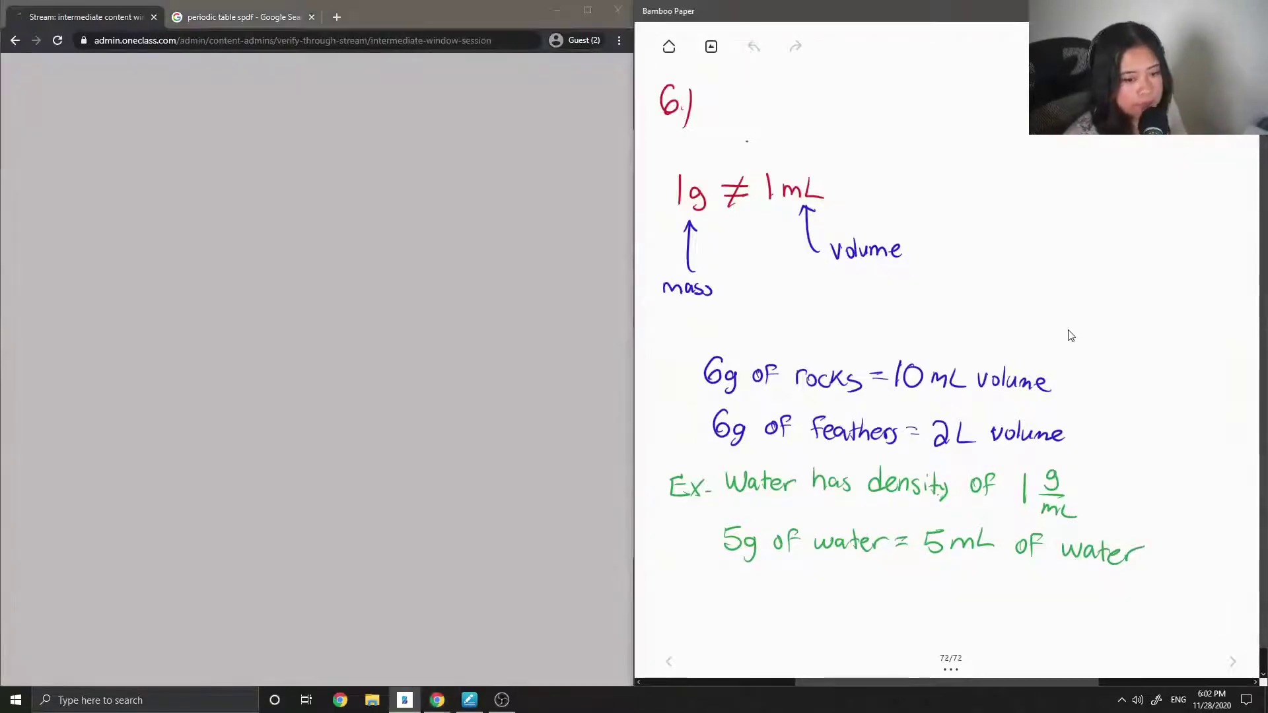